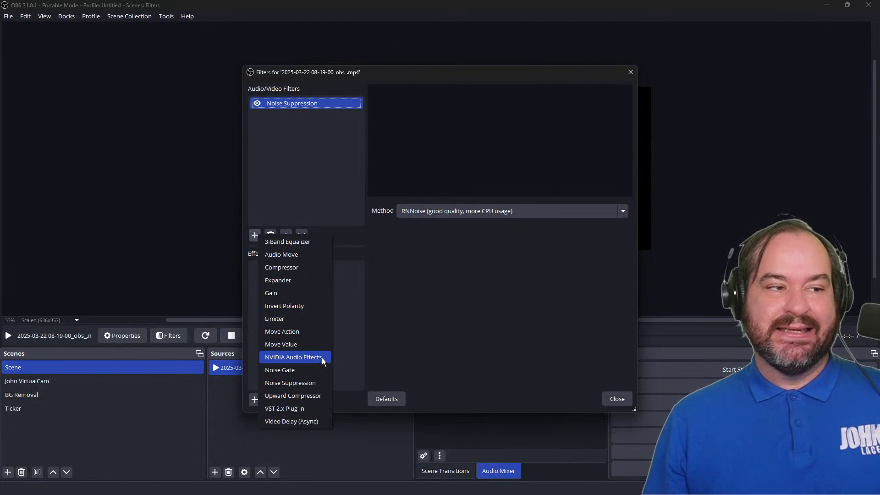
Step: Add an NVIDIA Audio Effects filter with its default name, keeping NVIDIA Noise Removal as the method
{"action": "left_click", "coordinate": [323, 358]}
{"action": "left_click", "coordinate": [413, 255]}
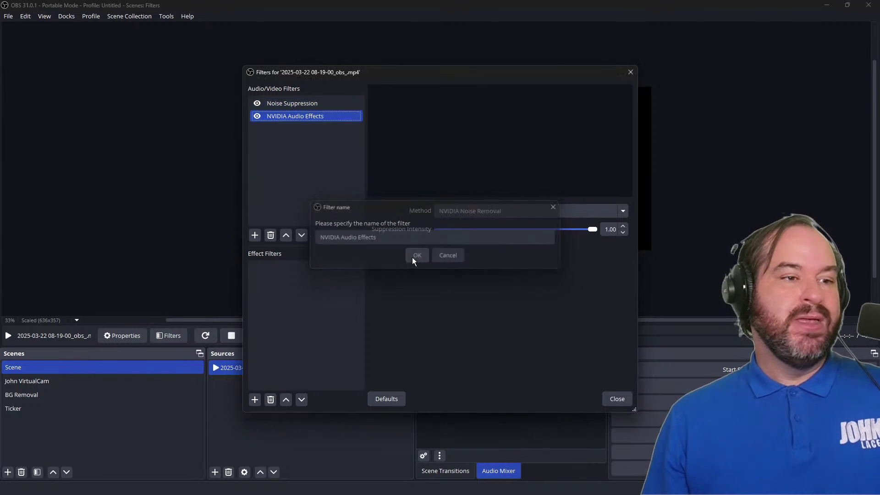
{"action": "left_click", "coordinate": [565, 213]}
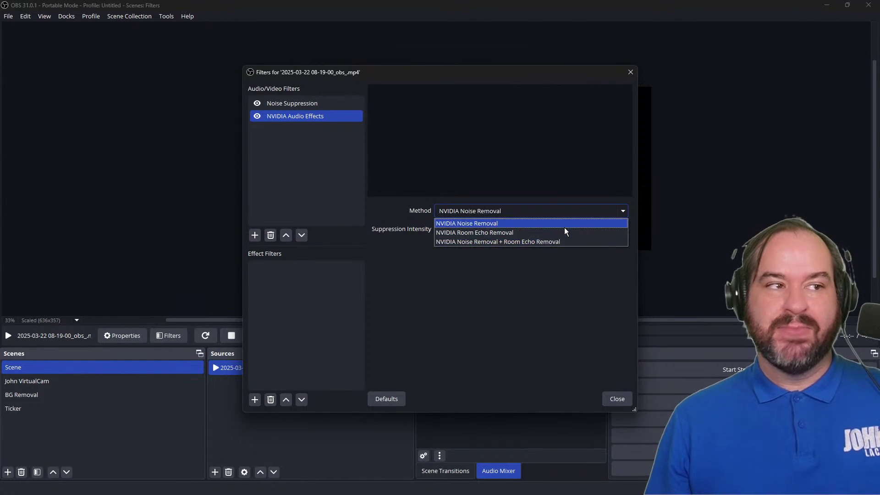
{"action": "left_click", "coordinate": [564, 226]}
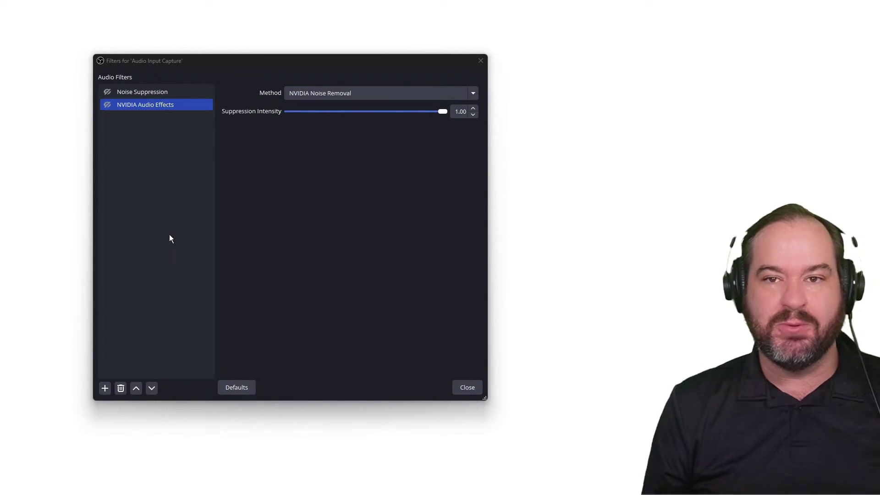
Step: Show Noise Suppression's settings, review Speex and RNNoise, and keep RNNoise as the method
{"action": "left_click", "coordinate": [131, 96]}
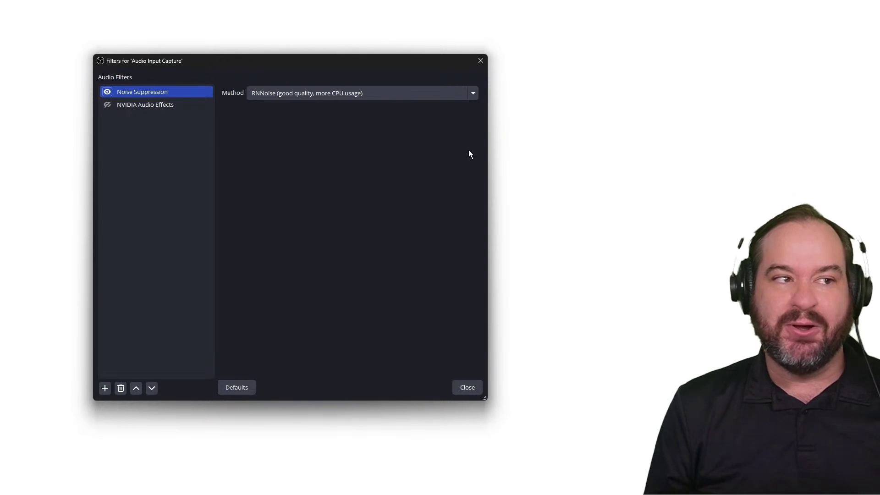
{"action": "left_click", "coordinate": [474, 92]}
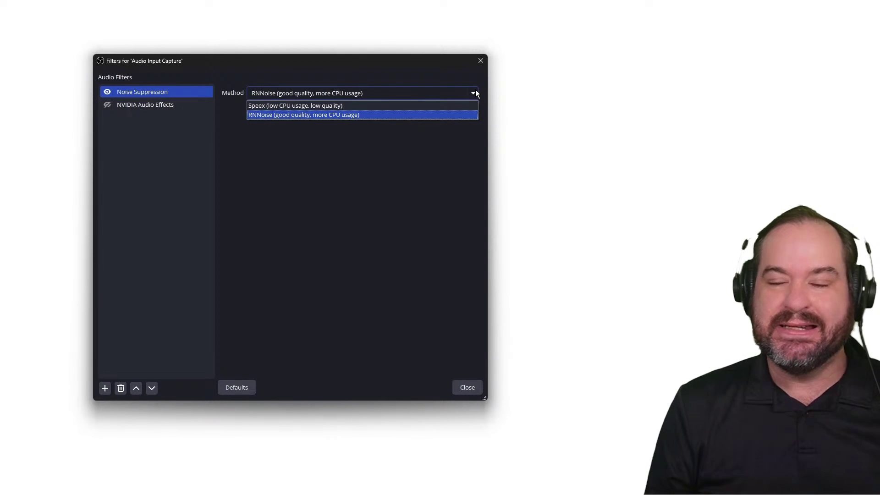
{"action": "left_click", "coordinate": [476, 90]}
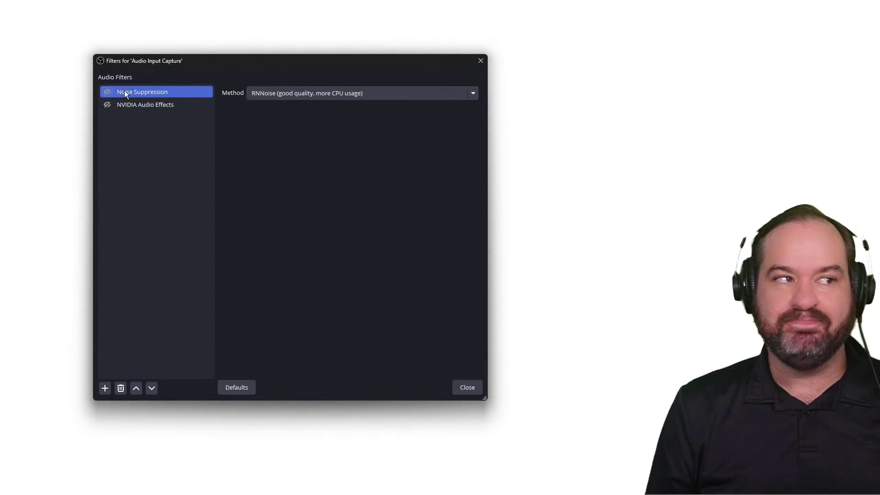
Step: Show NVIDIA Audio Effects' settings, review its three methods, and keep NVIDIA Noise Removal at 1.00
{"action": "left_click", "coordinate": [151, 104]}
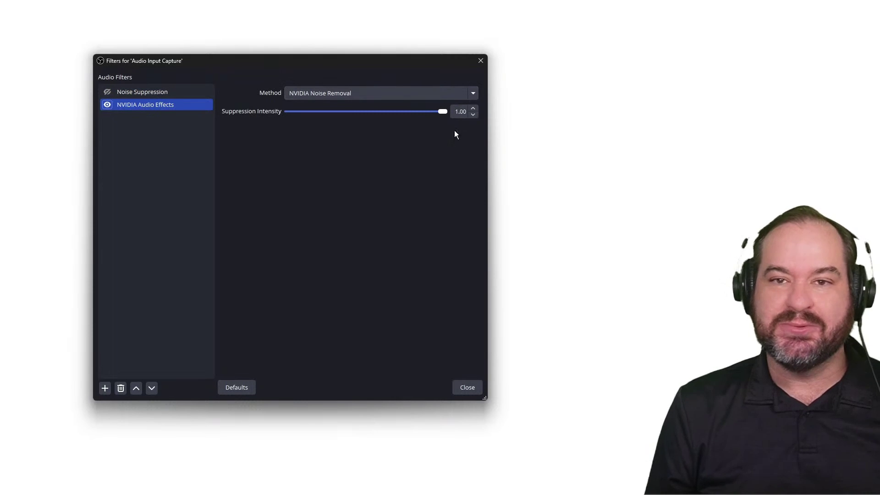
{"action": "left_click", "coordinate": [471, 93]}
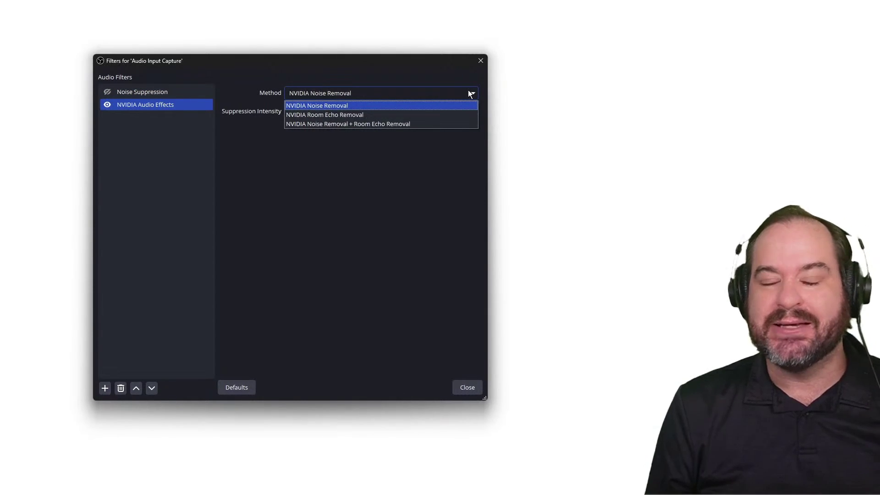
{"action": "left_click", "coordinate": [470, 93]}
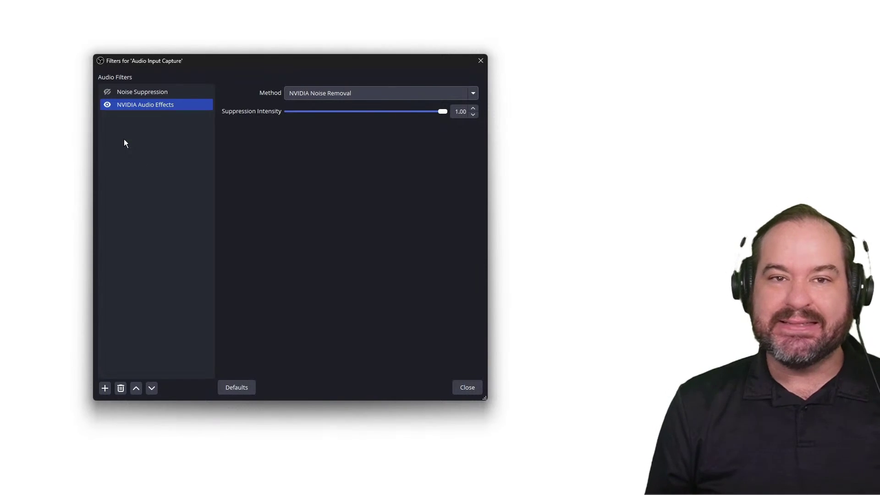
Step: Disable the NVIDIA Audio Effects filter with its eye icon
{"action": "left_click", "coordinate": [107, 104]}
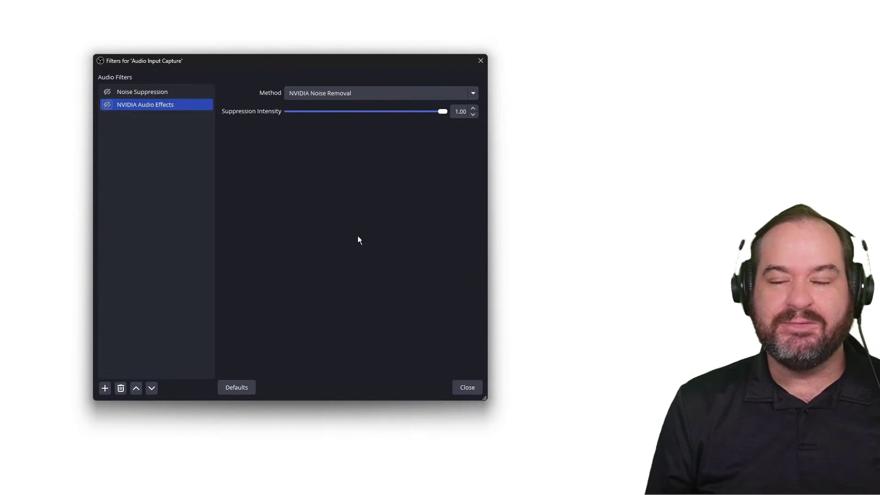